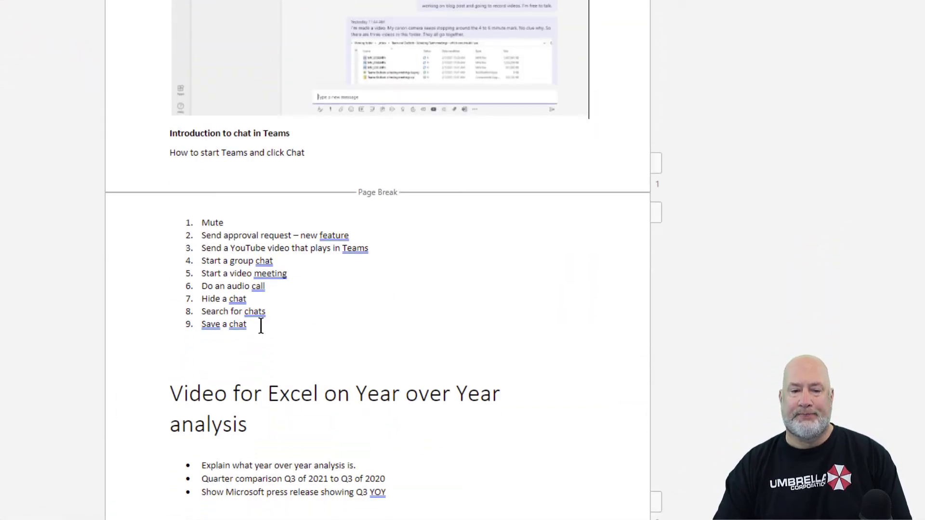
Step: Insert the follow-up "Finish list for Teams chat" on a new line below the numbered list, leaving a blank line between
click(261, 325)
key(Return)
key(Return)
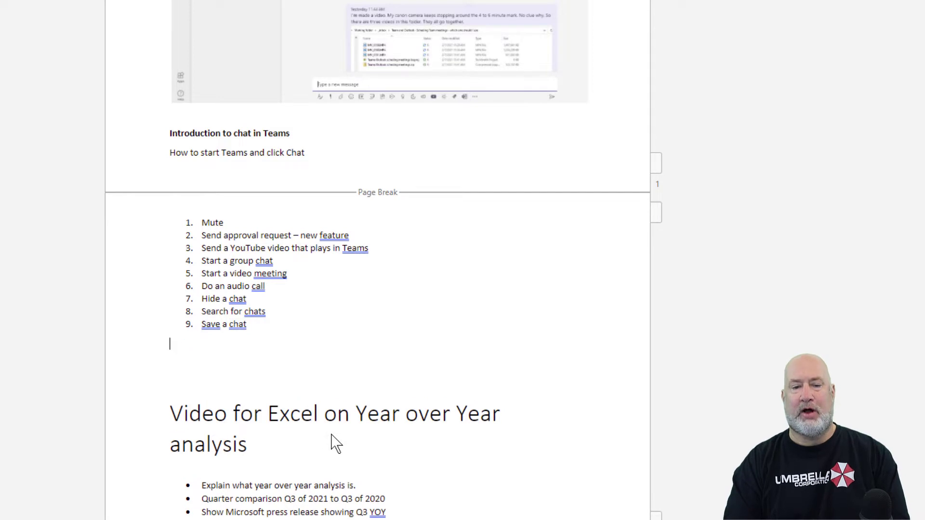
key(Return)
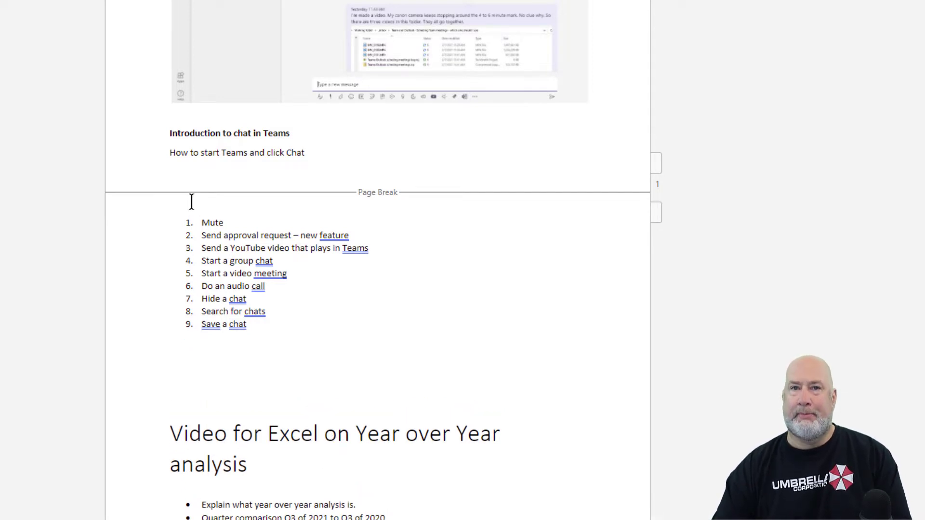
right_click(173, 364)
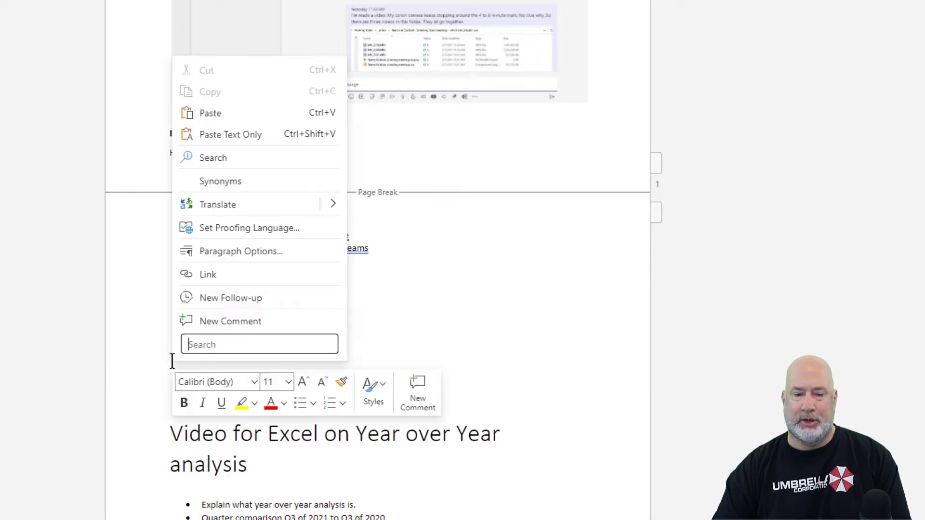
click(251, 301)
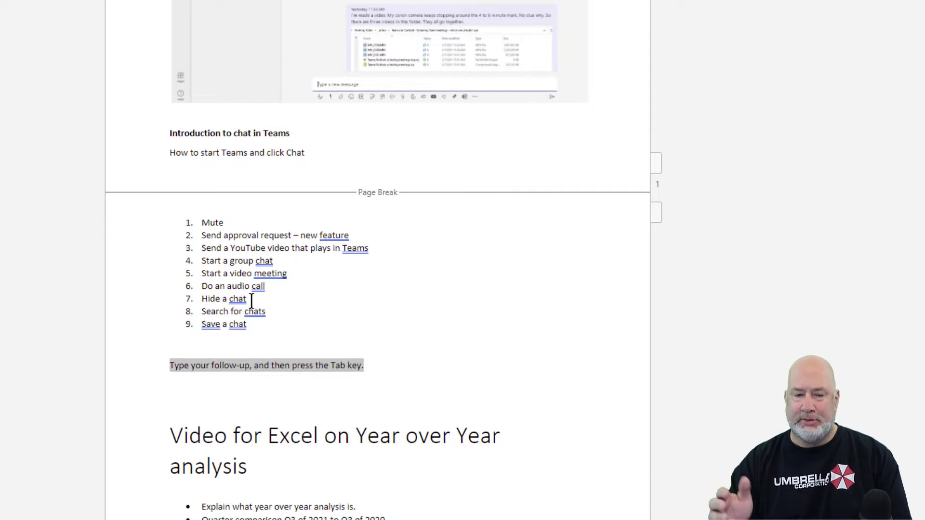
text(Finish )
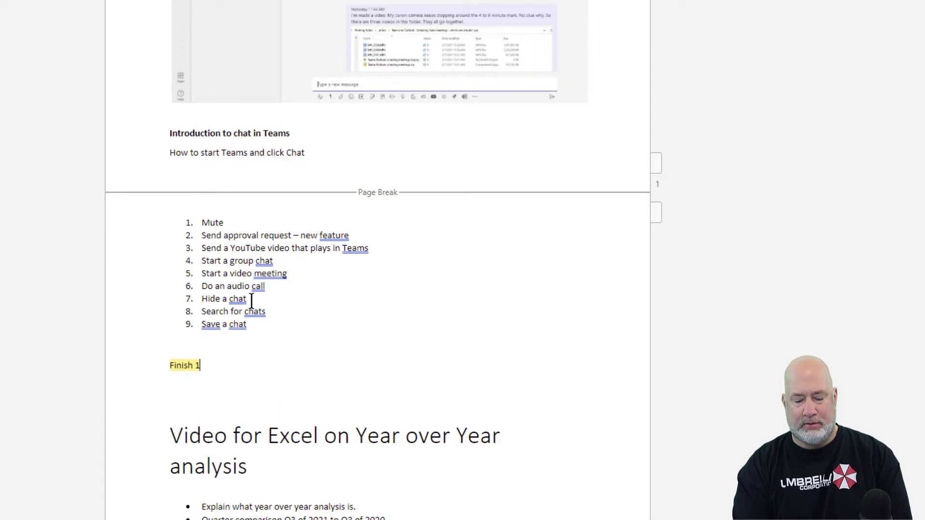
text(list for )
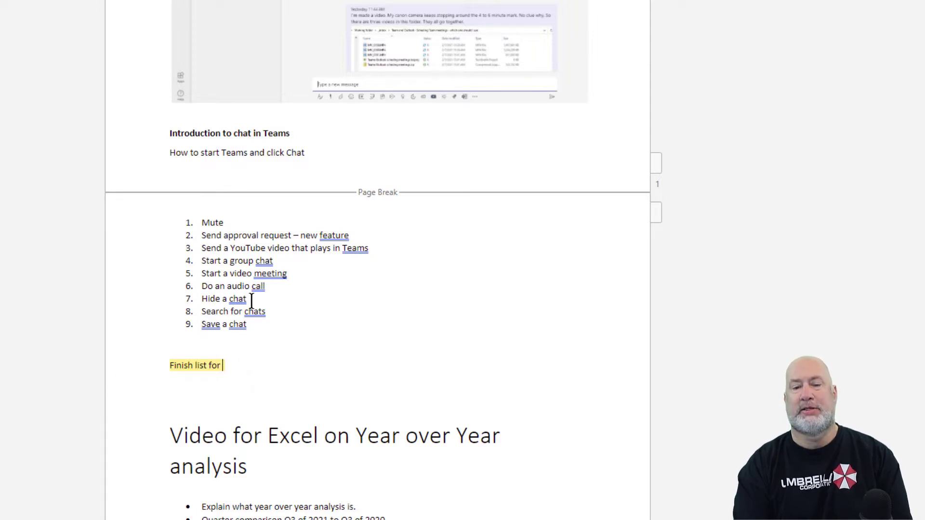
text(Teams chat)
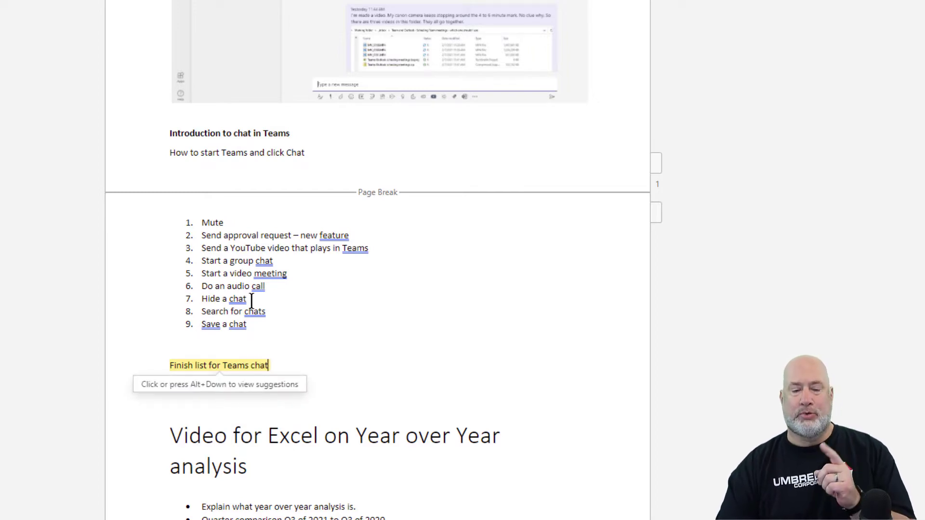
Step: Insert the follow-up "Create an excel file" directly under the heading "Video for Excel on Year over Year analysis"
scroll(251, 300, down, 5)
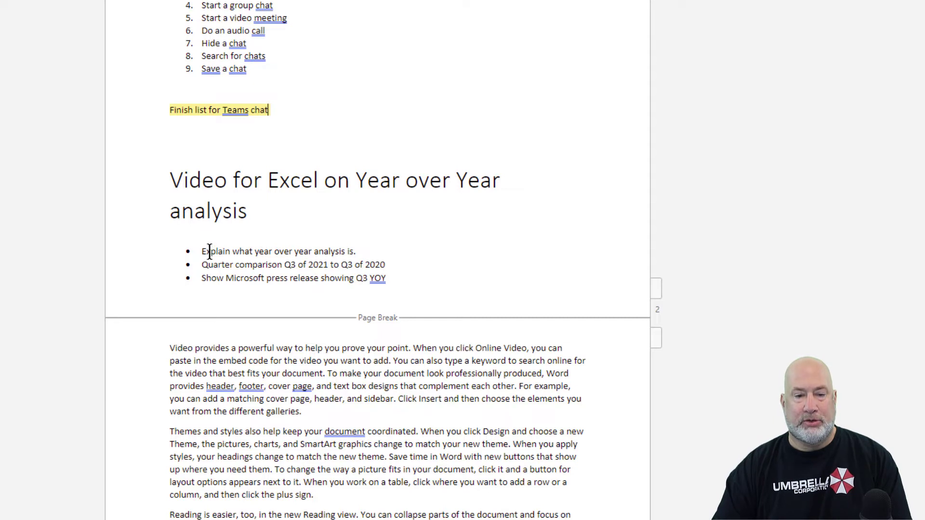
right_click(170, 231)
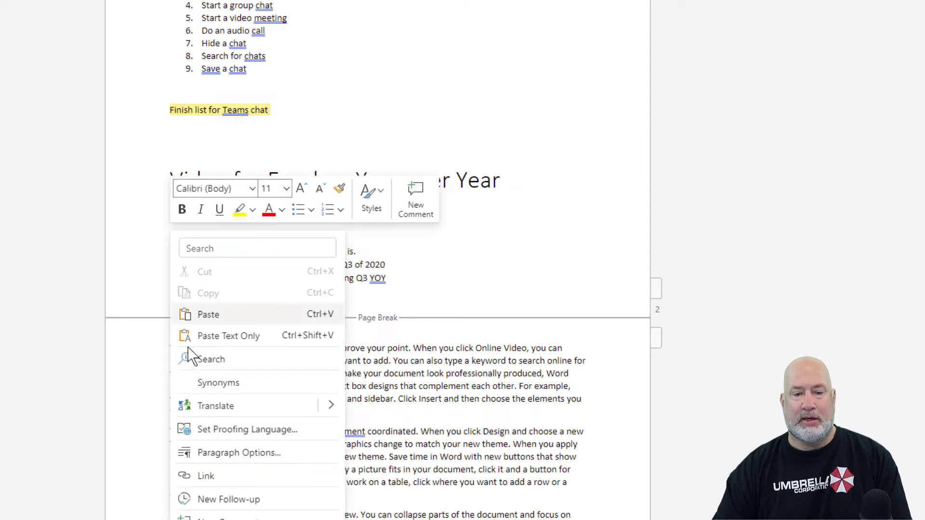
click(231, 501)
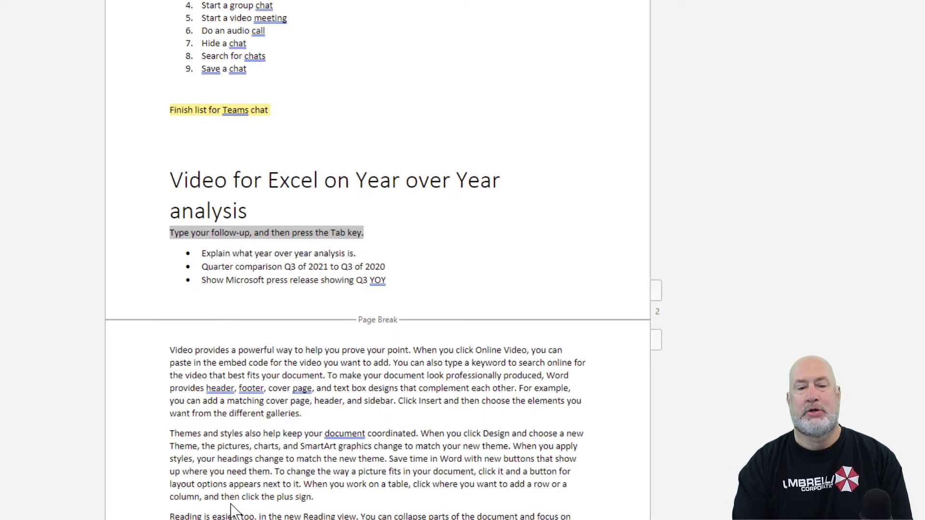
text(Create a)
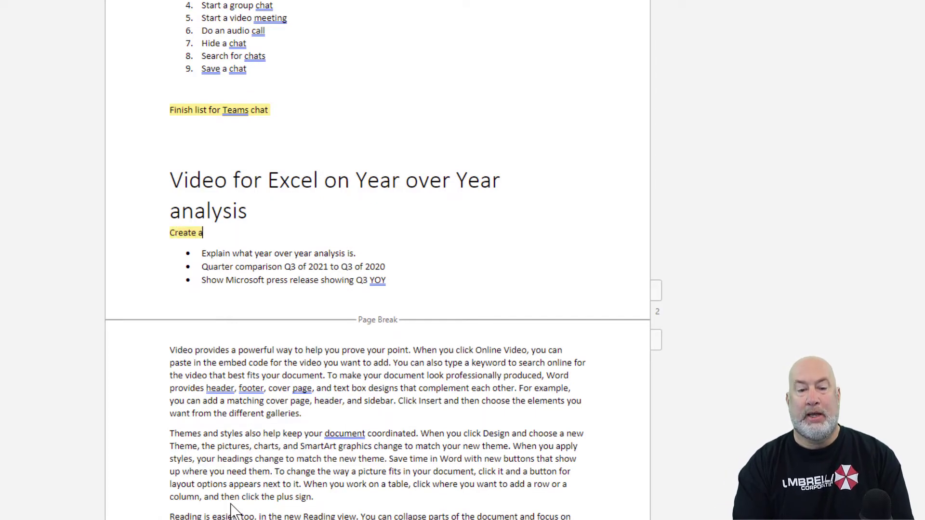
text(n excel file)
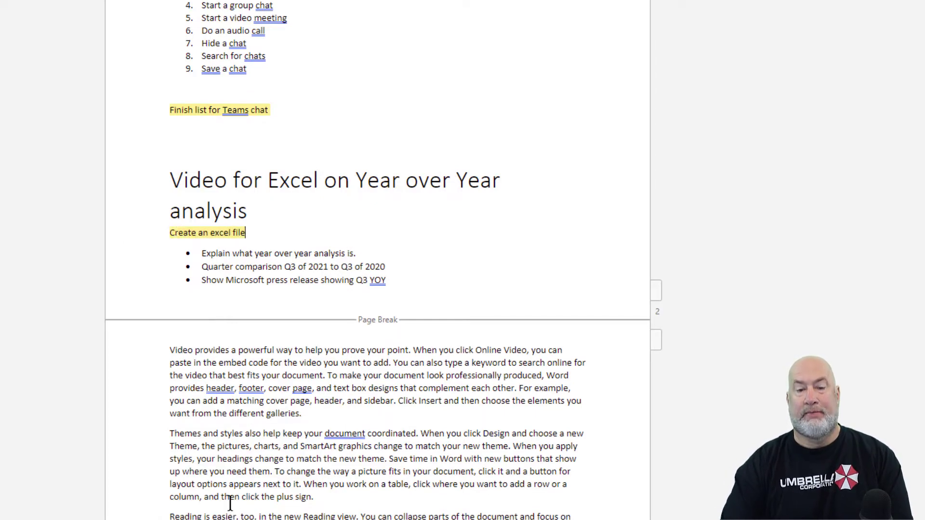
Step: Insert the follow-up "Another follow-up" on a new line after the first "Video provides a powerful way" paragraph
scroll(229, 503, down, 5)
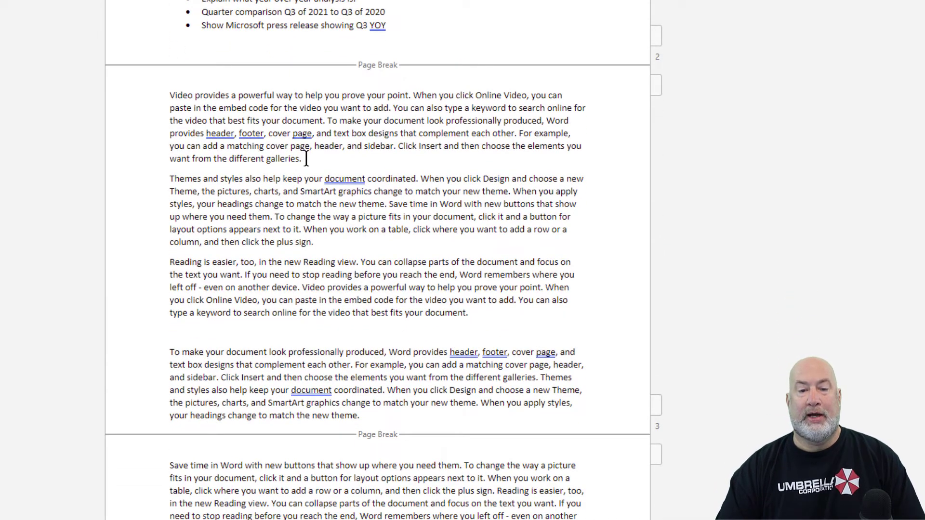
click(307, 159)
key(Return)
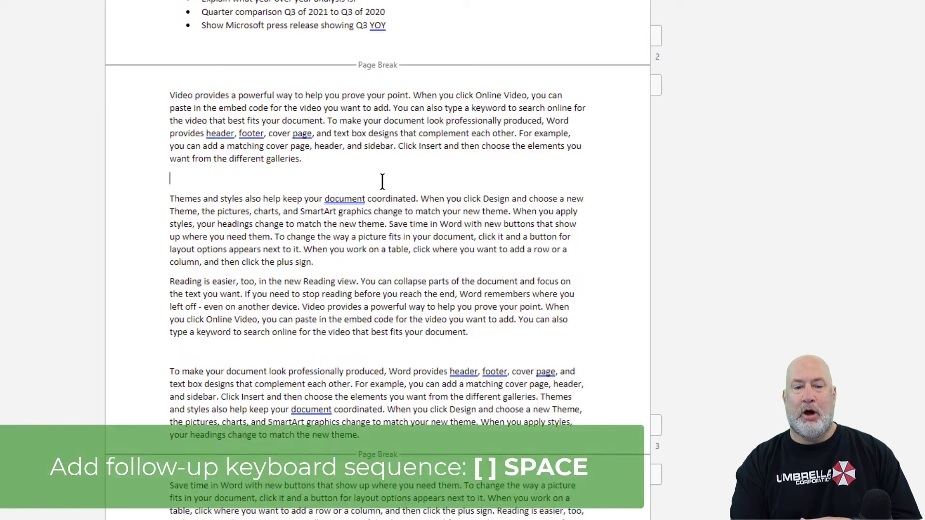
text([])
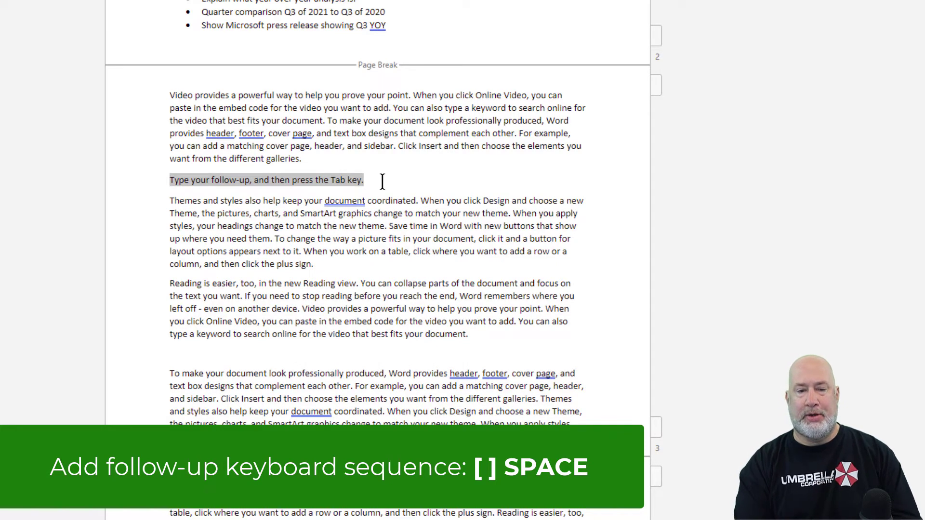
text( Another)
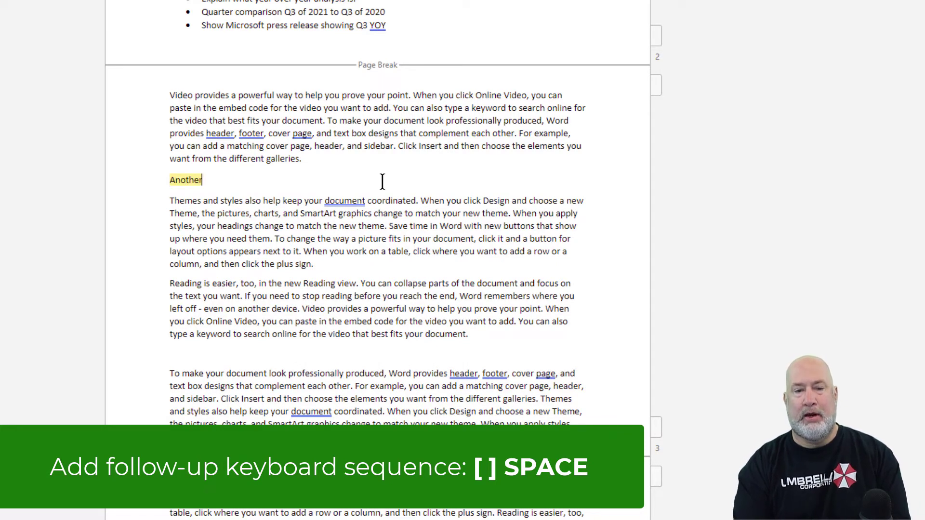
text( follow-up)
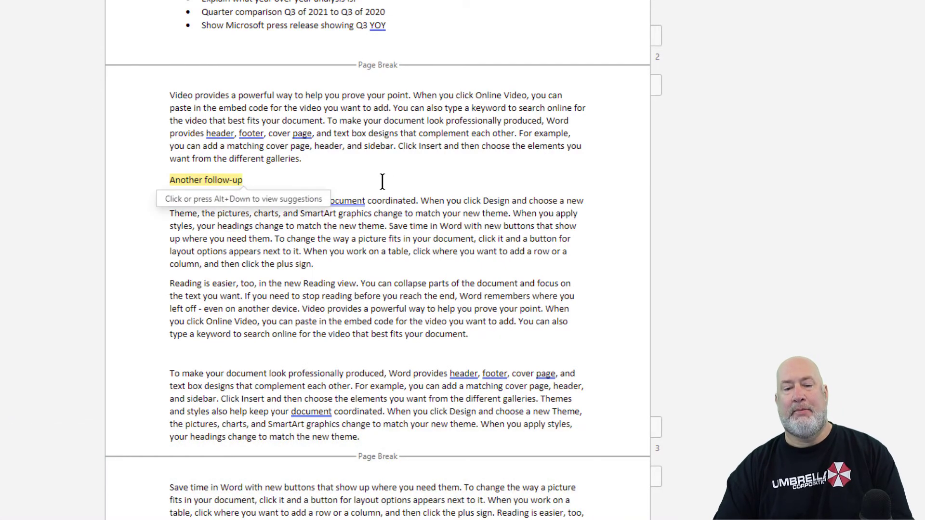
Step: Below the "Save time in Word" paragraph, insert the follow-up "can you finish this" mentioning the first suggested colleague, and share the document with them
scroll(382, 182, down, 7)
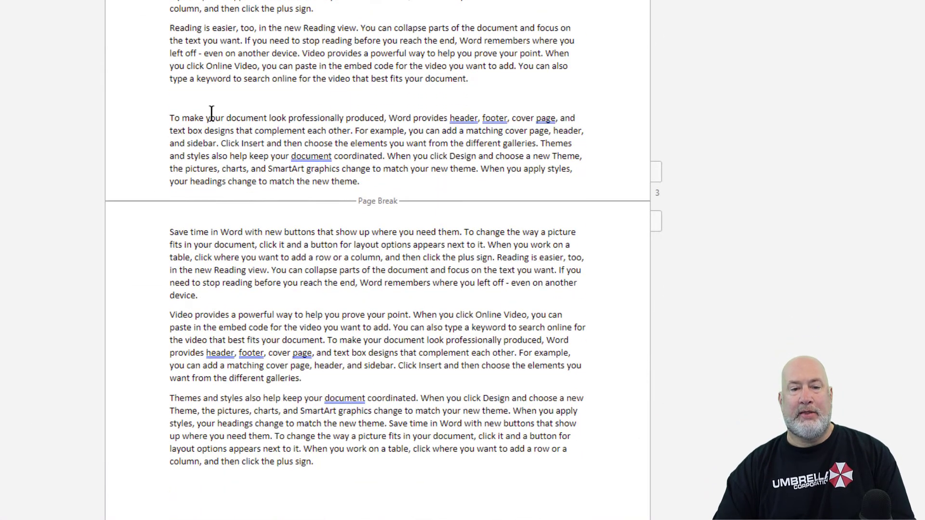
click(218, 295)
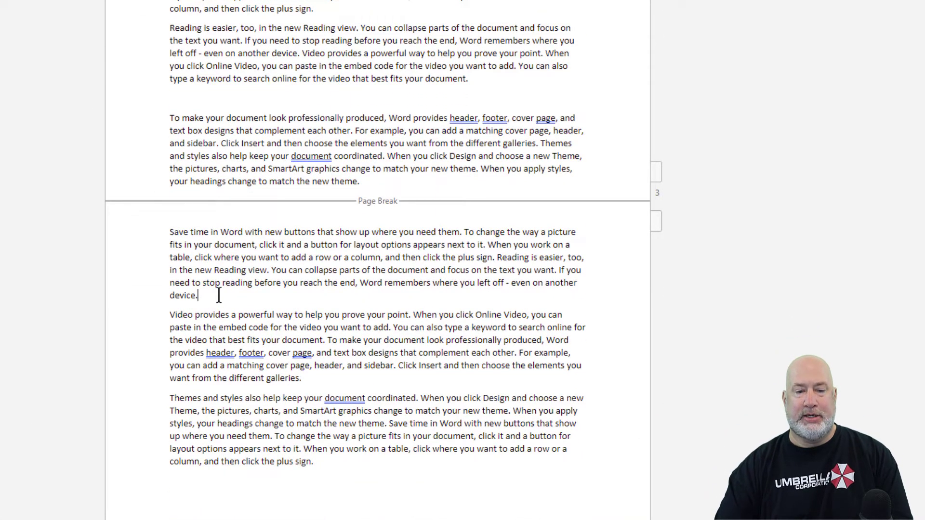
key(Return)
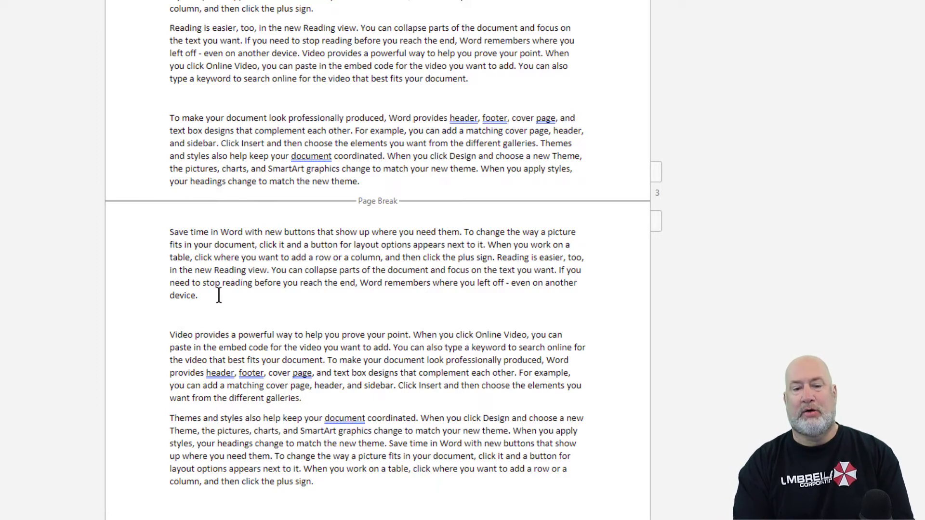
key(space)
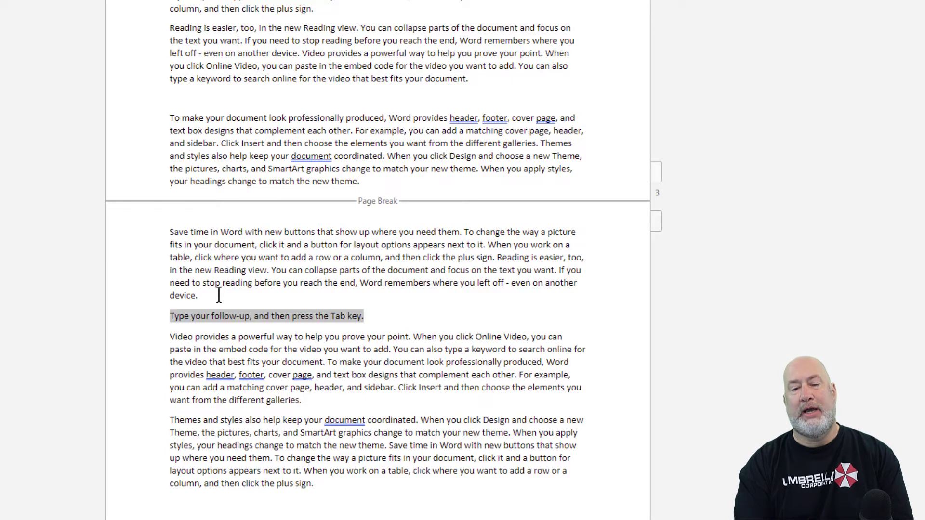
text(can you f)
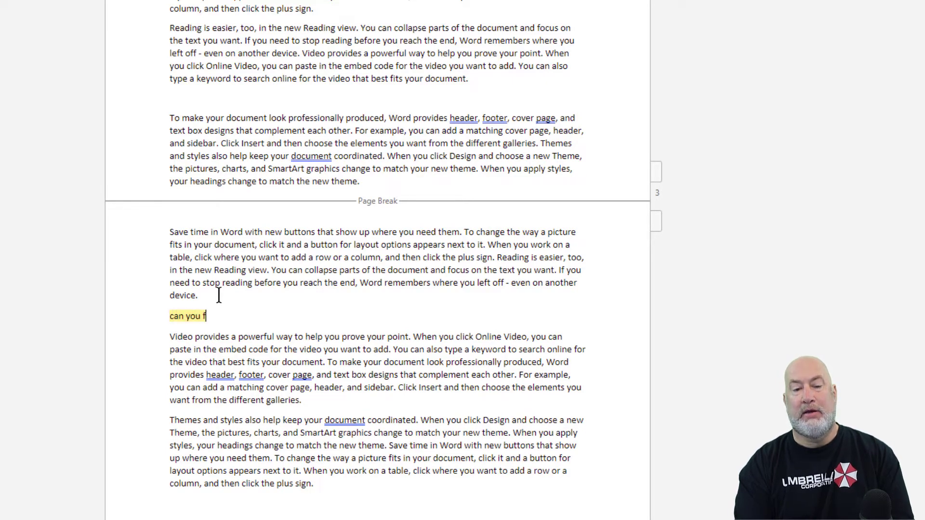
text(inish )
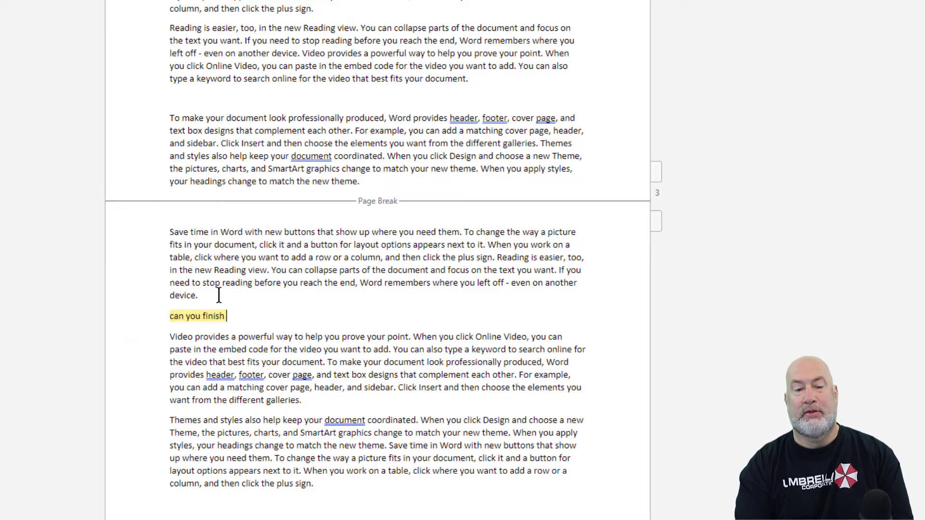
text(this @)
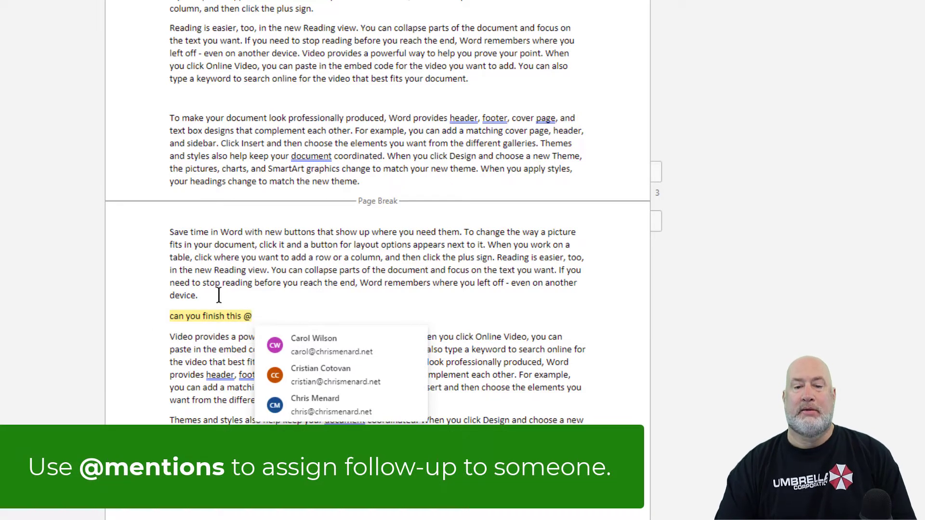
click(318, 353)
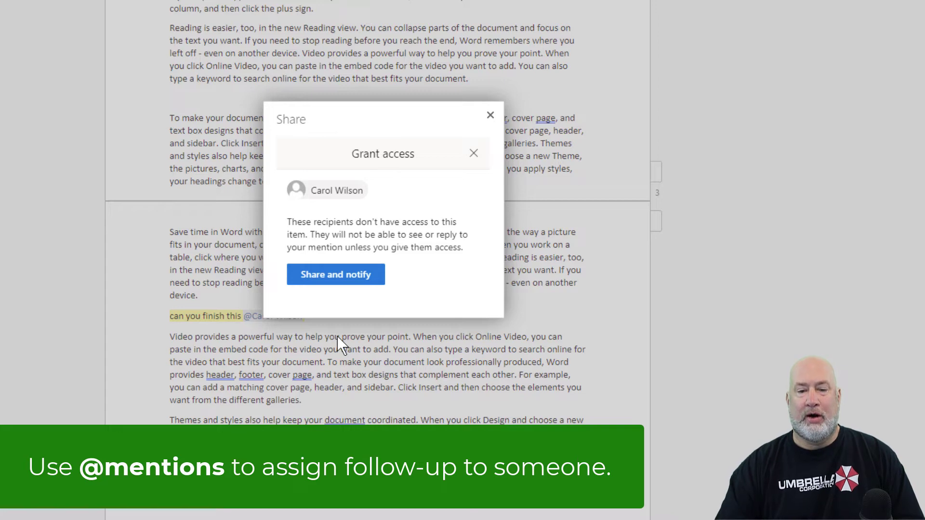
click(355, 280)
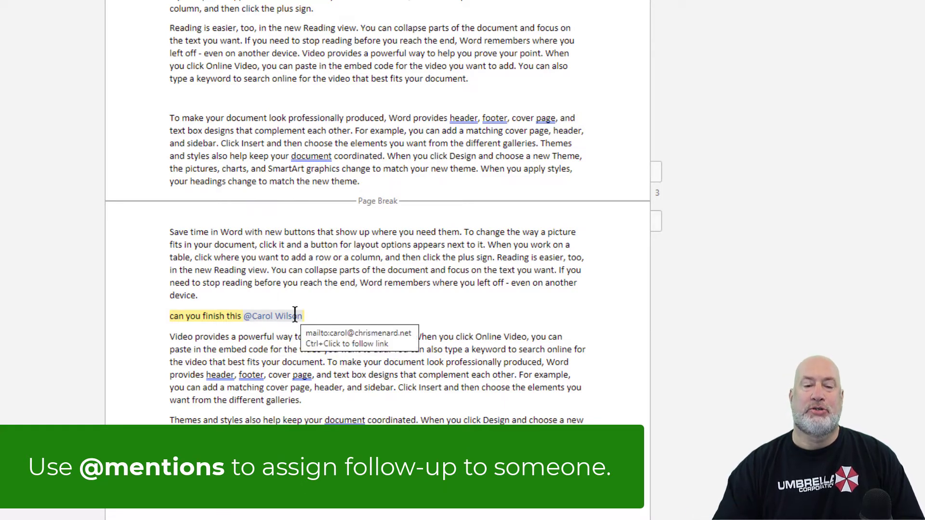
Step: From the "Finish list for Teams chat" follow-up, open the list of all follow-ups in the document
key(ctrl+Home)
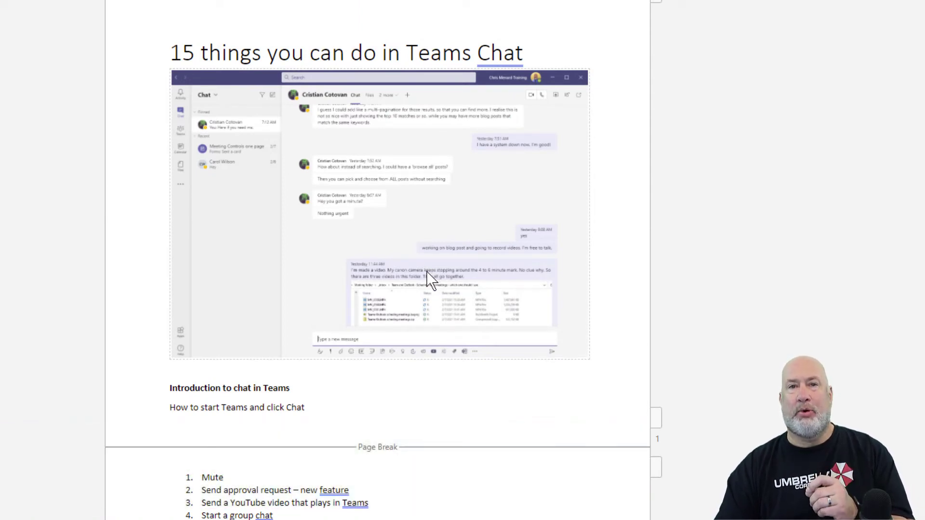
scroll(427, 271, down, 5)
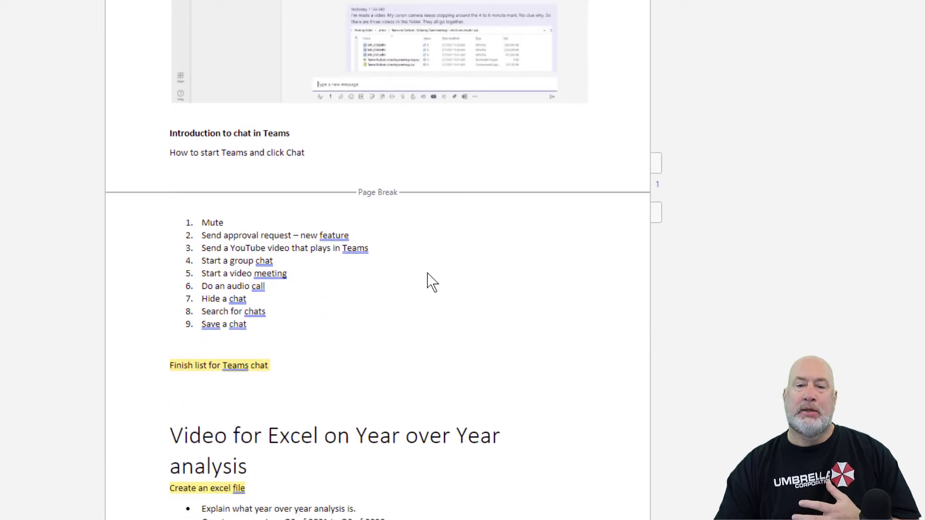
scroll(430, 279, up, 5)
scroll(429, 273, down, 5)
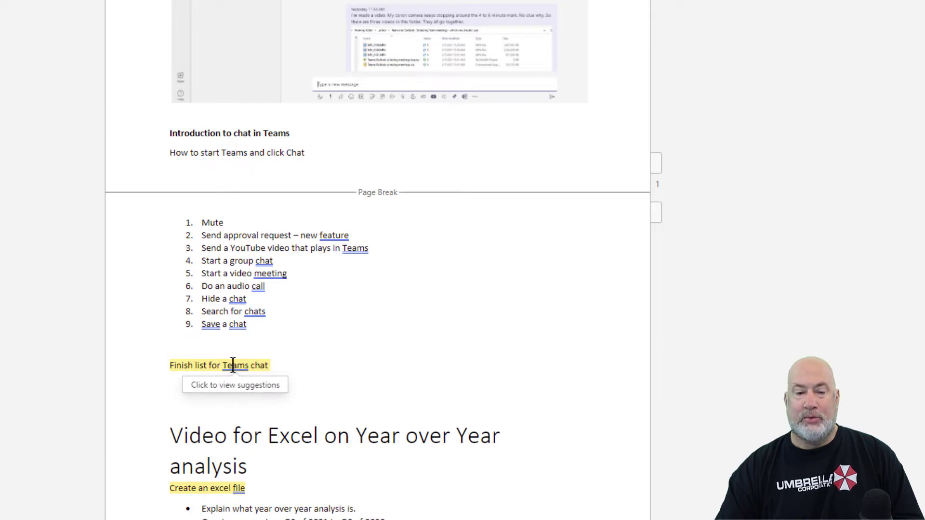
right_click(233, 371)
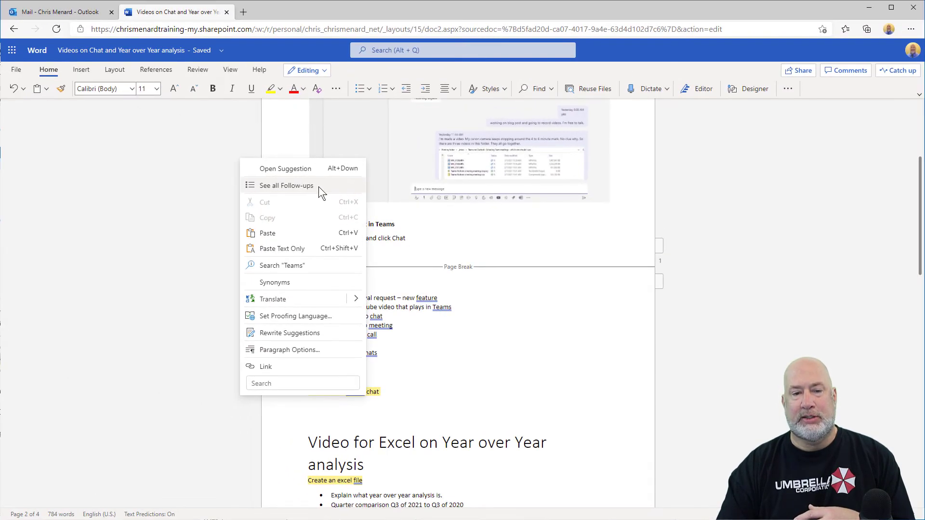
click(319, 187)
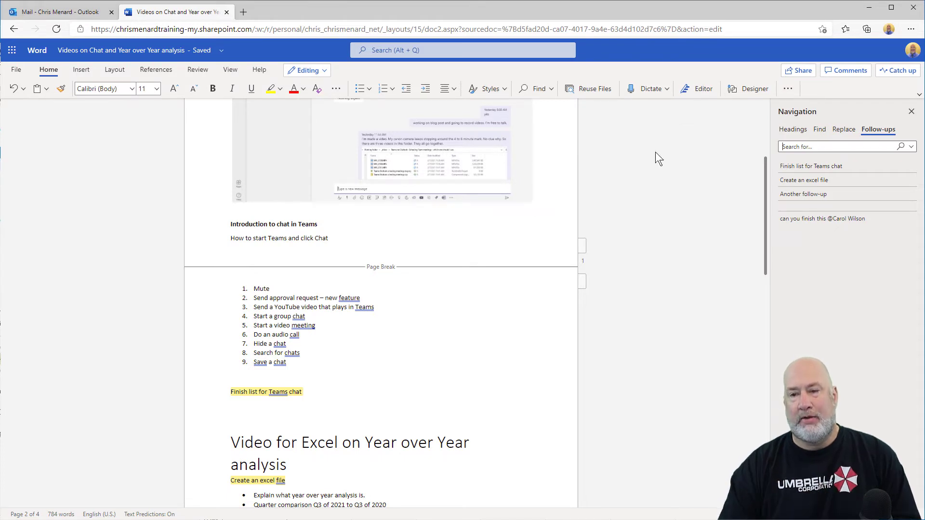
Step: Jump through all four listed follow-ups in order, then return to "Create an excel file"
click(826, 165)
click(816, 179)
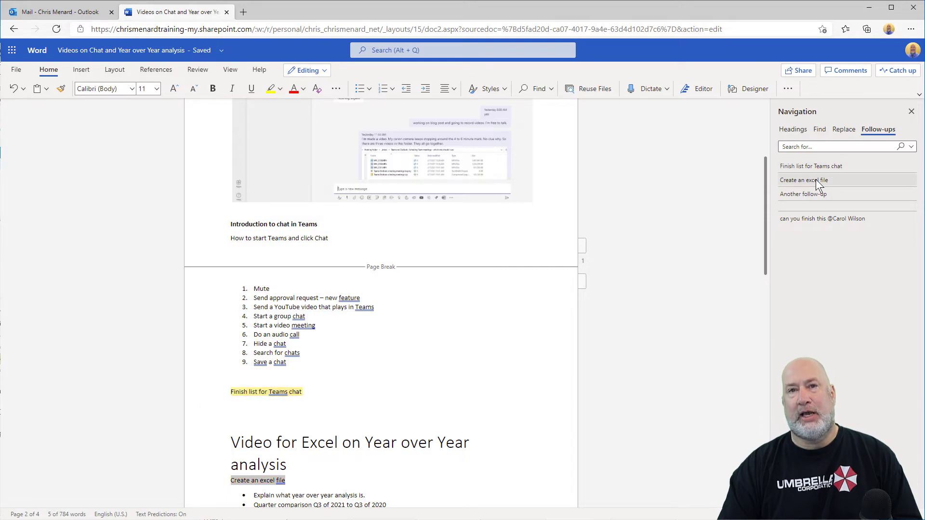
click(811, 197)
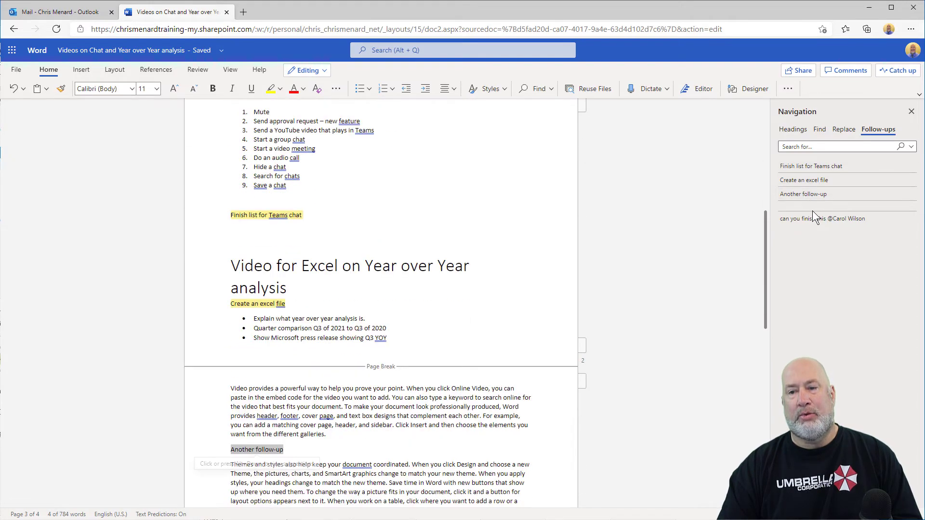
click(818, 220)
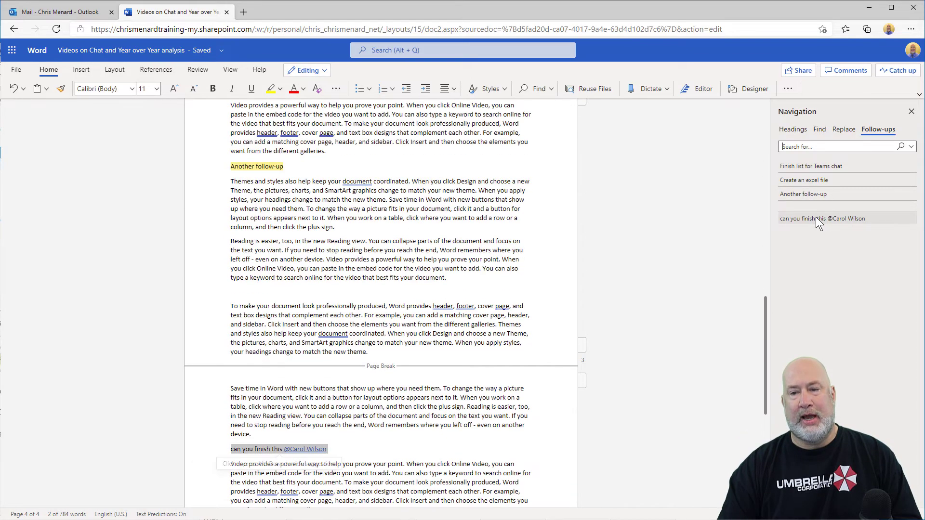
click(807, 185)
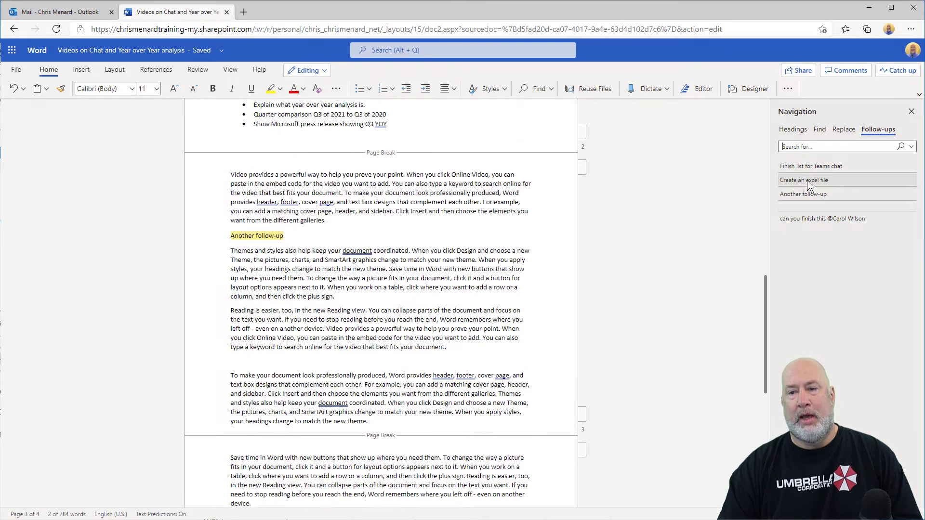
Step: Go to the "Finish list for Teams chat" follow-up from the list and resolve it by removing its text
click(816, 163)
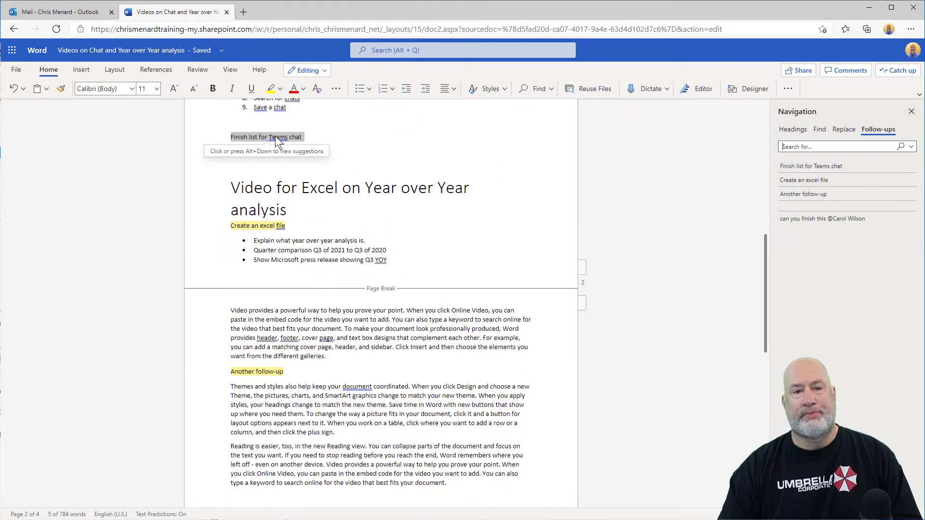
click(357, 156)
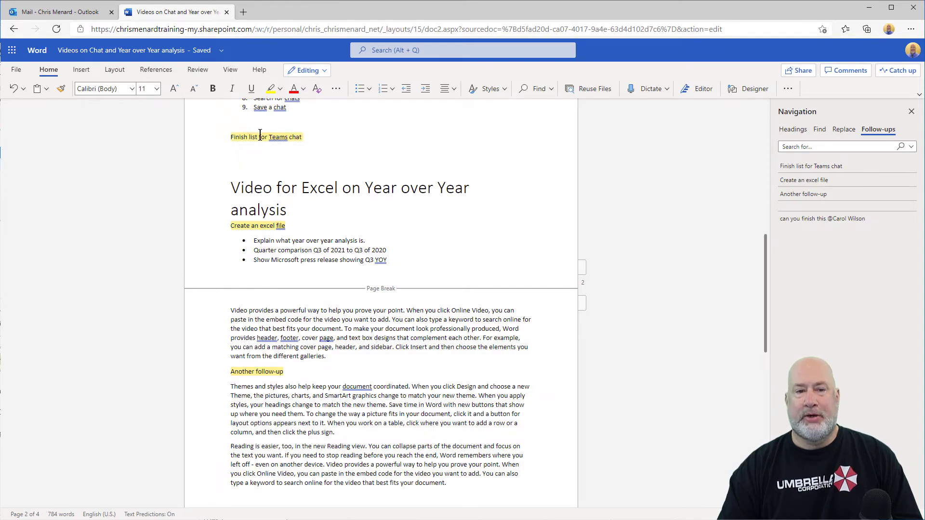
click(261, 137)
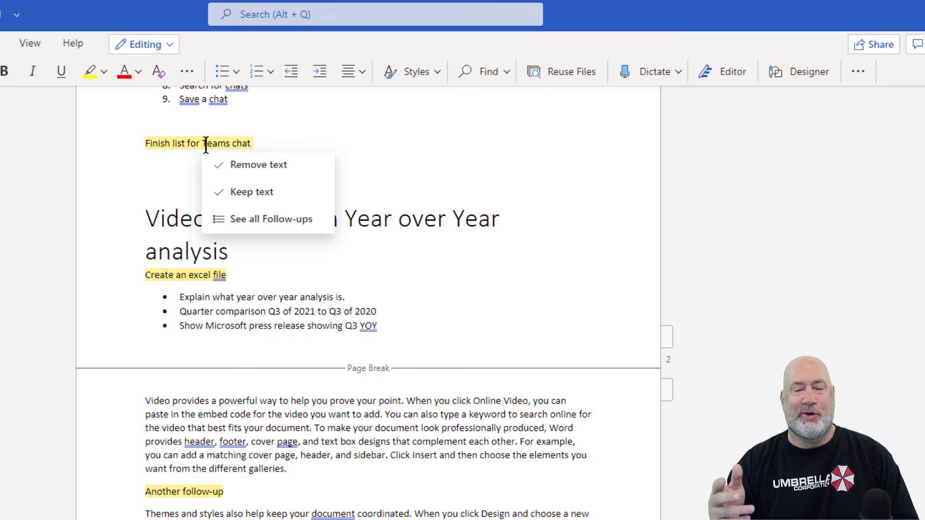
click(267, 177)
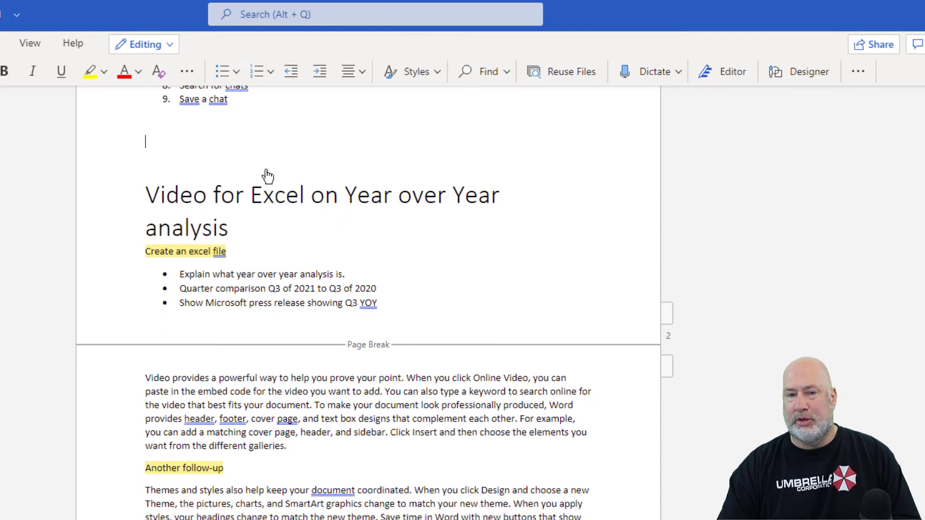
Step: Locate the "Create an excel file" follow-up through the follow-ups list, ignore the punctuation suggestion on "file", and resolve the follow-up keeping its text
right_click(202, 254)
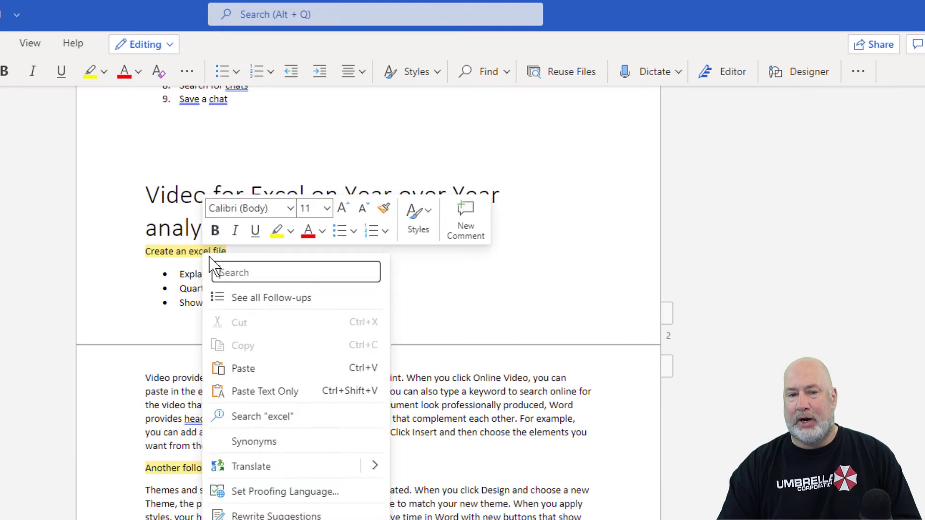
click(264, 294)
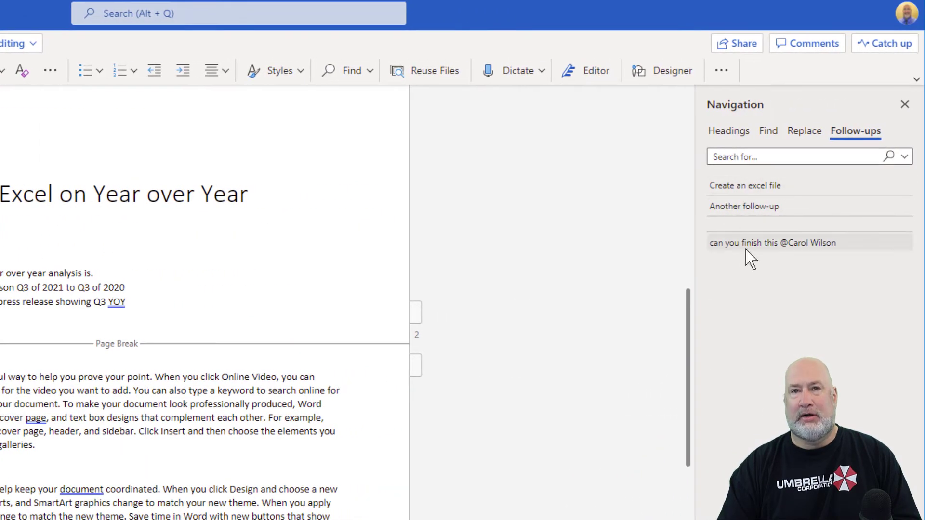
click(757, 183)
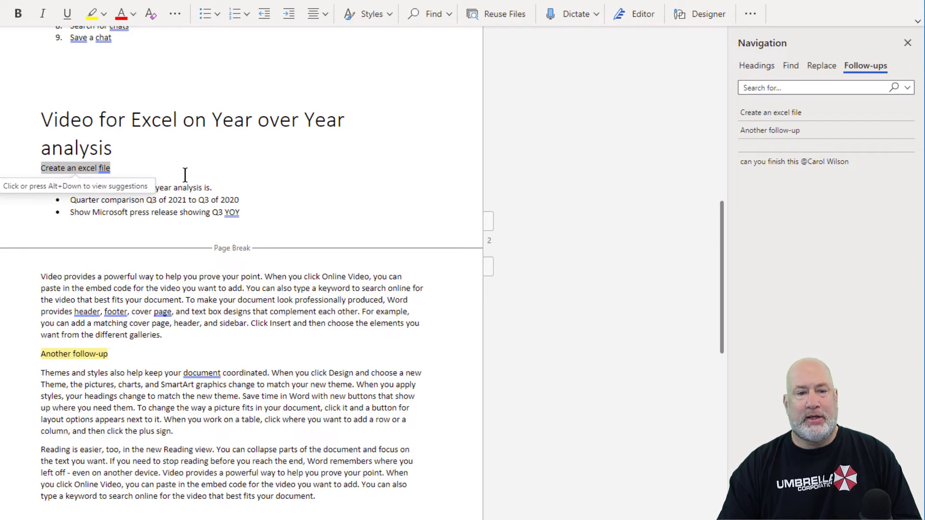
click(139, 169)
click(98, 168)
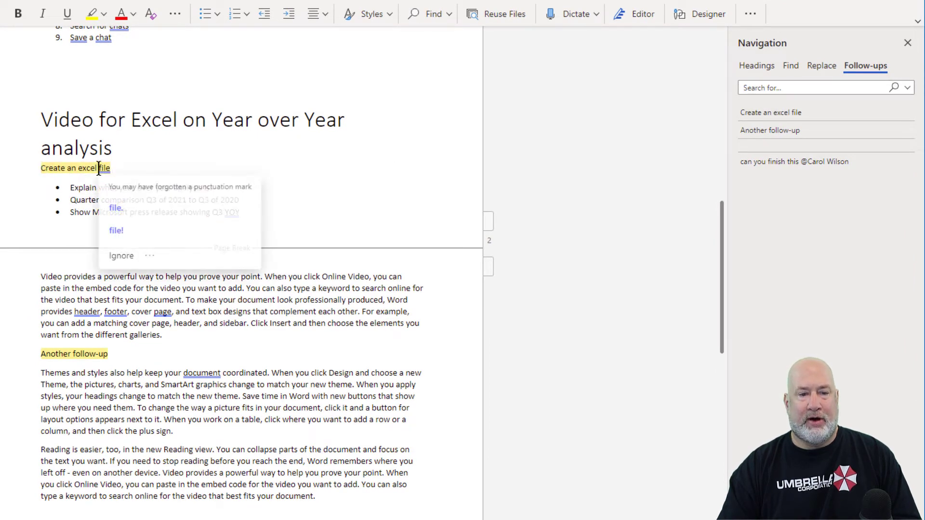
click(121, 256)
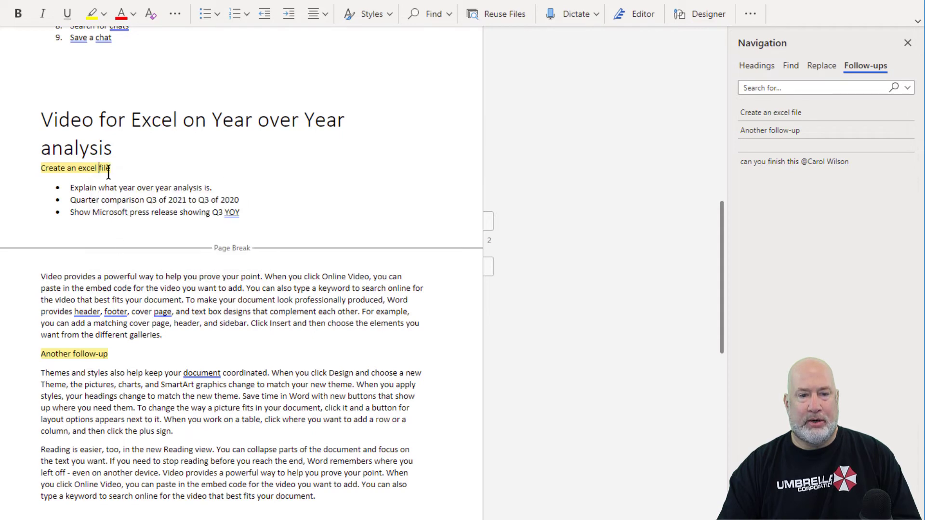
click(95, 169)
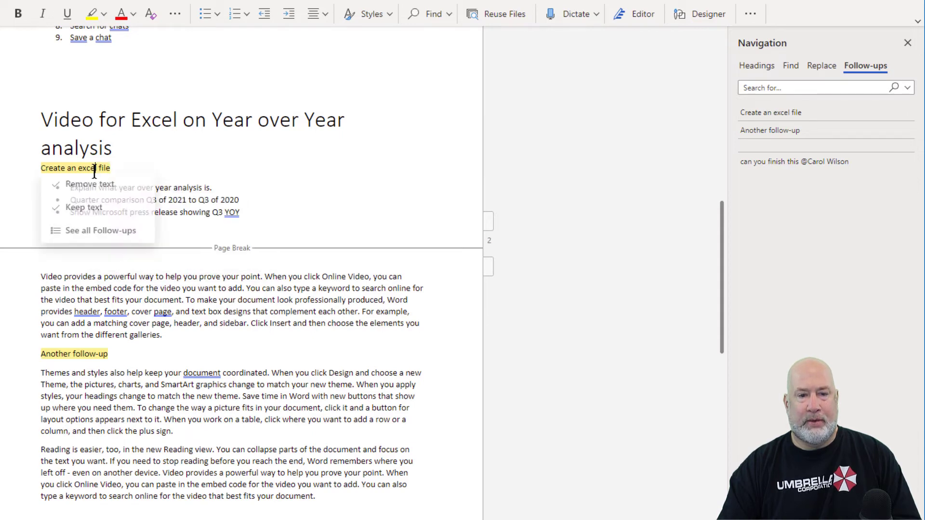
click(110, 216)
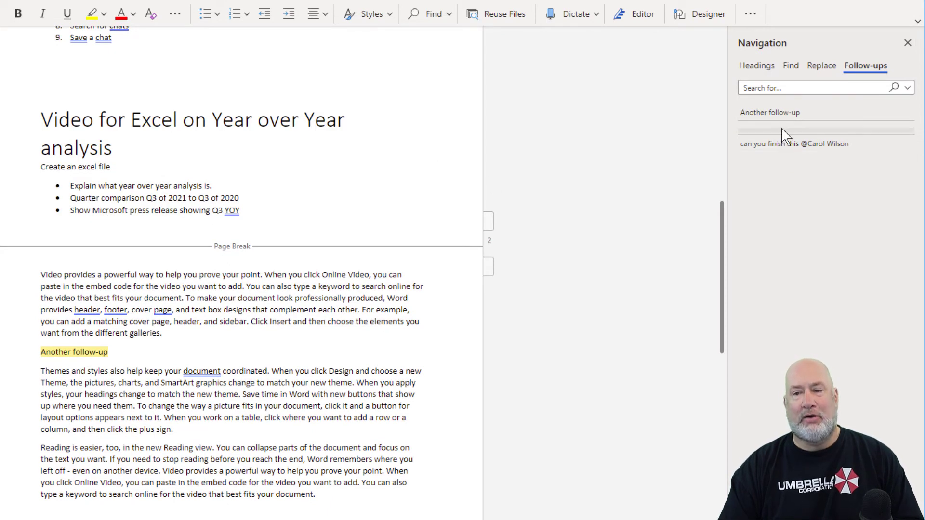
Step: Resolve the listed "Another follow-up" item by removing its text, and close the navigation pane
click(786, 111)
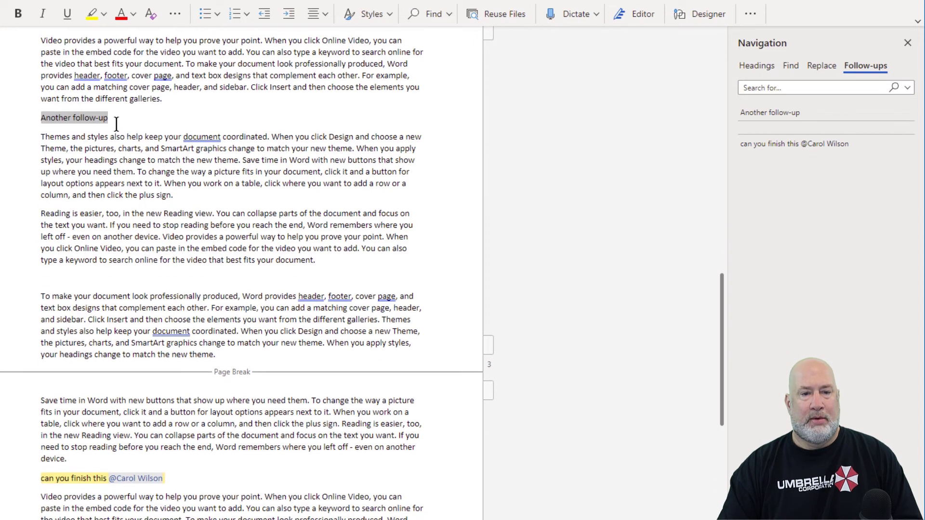
click(100, 122)
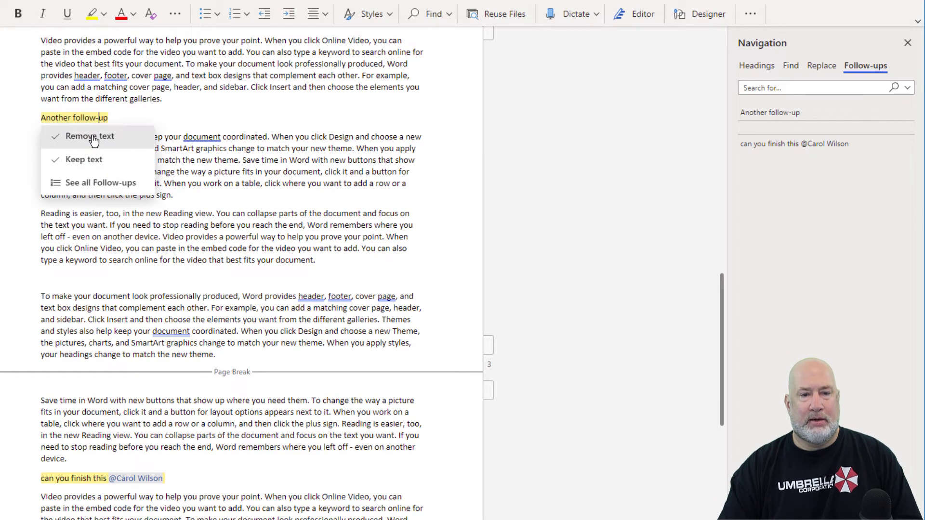
click(93, 136)
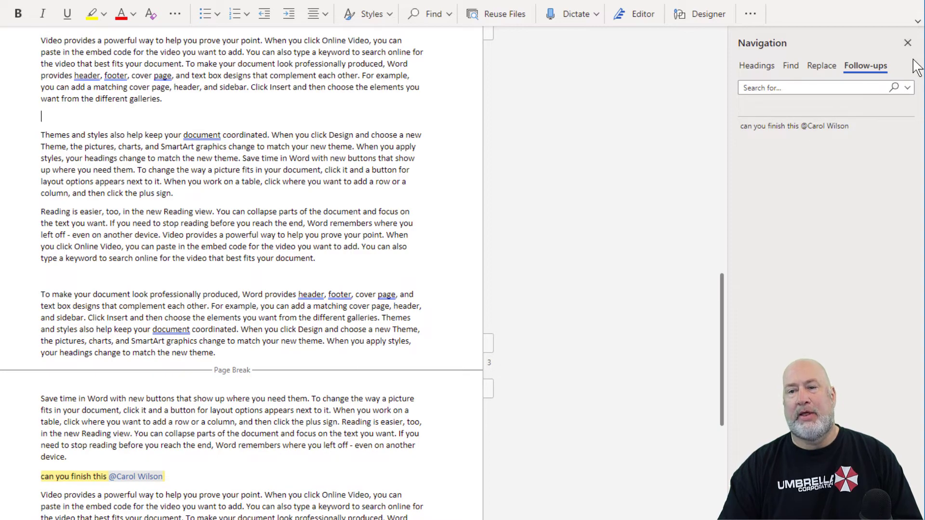
click(908, 44)
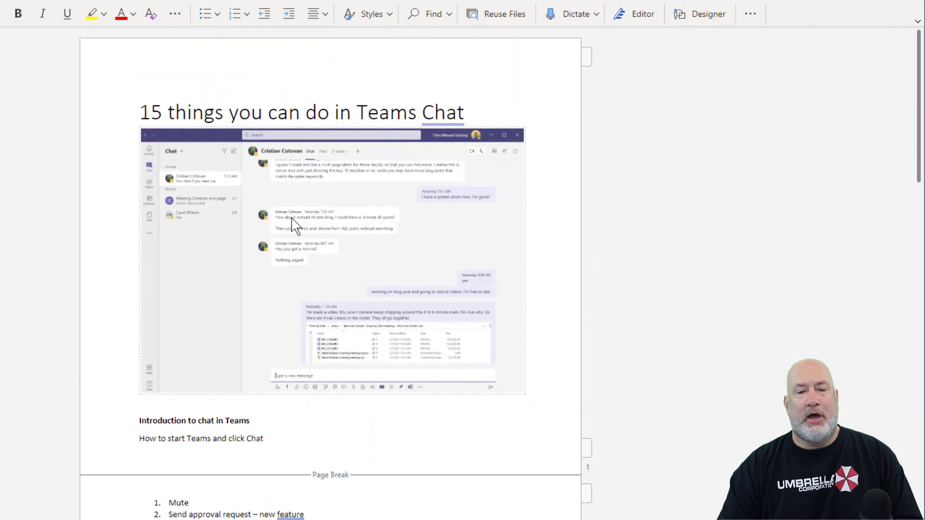
Step: Find the "can you finish this" follow-up near the document's end and check the options available for it
scroll(291, 225, up, 5)
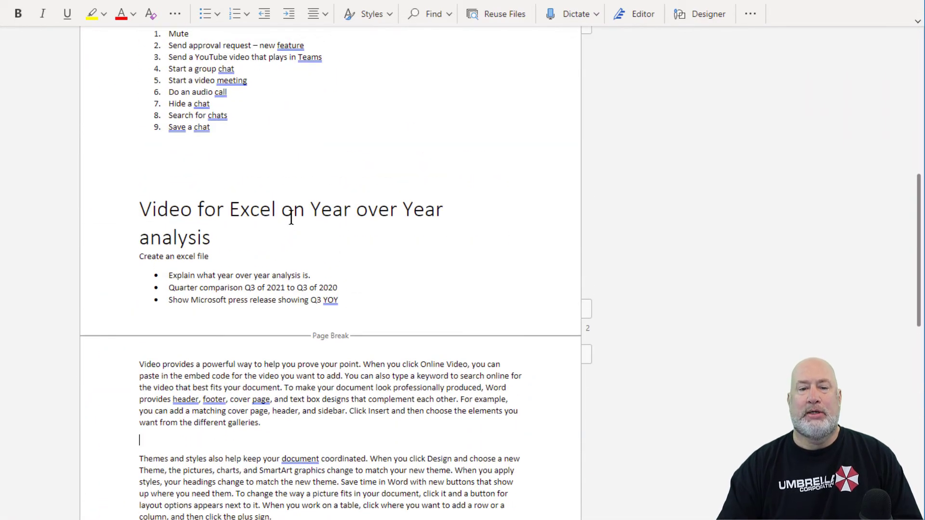
scroll(291, 220, down, 10)
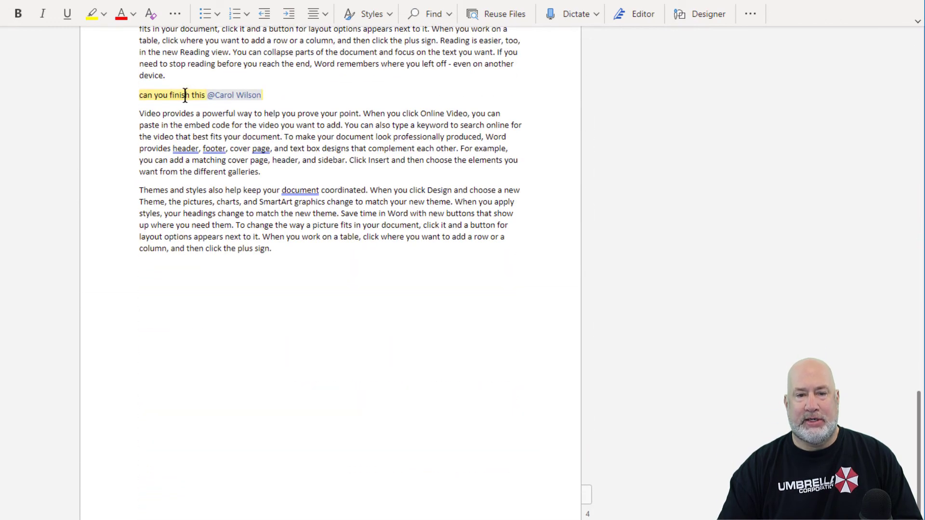
right_click(184, 95)
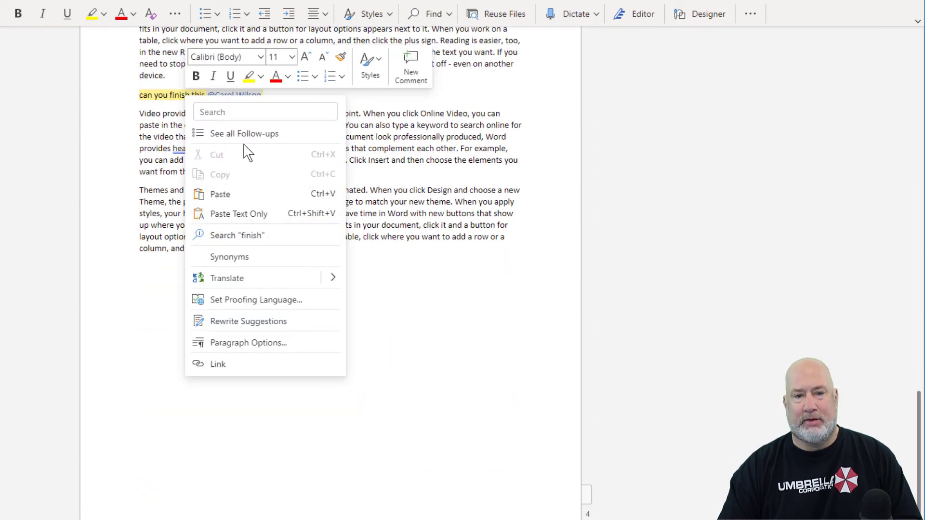
key(Escape)
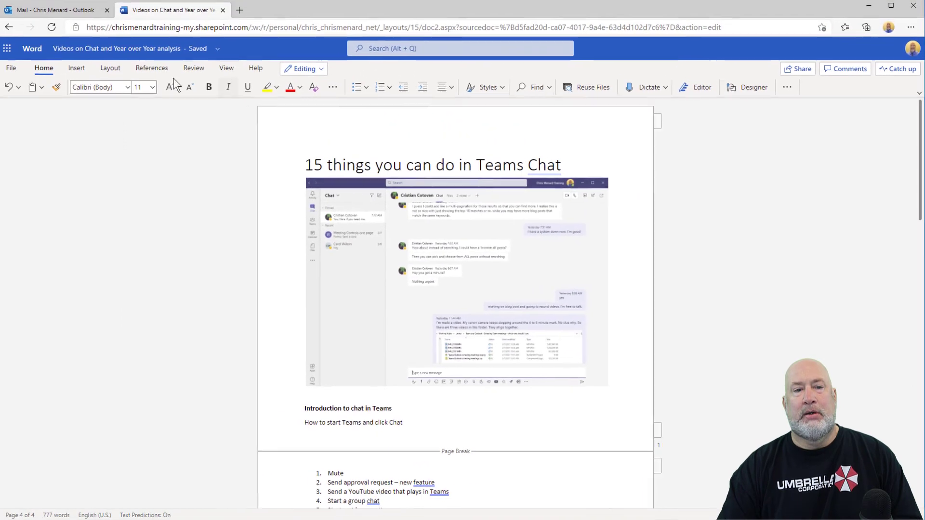
Step: Reopen the navigation pane, compare its headings and follow-ups lists, and jump to the "can you finish this" follow-up
click(230, 70)
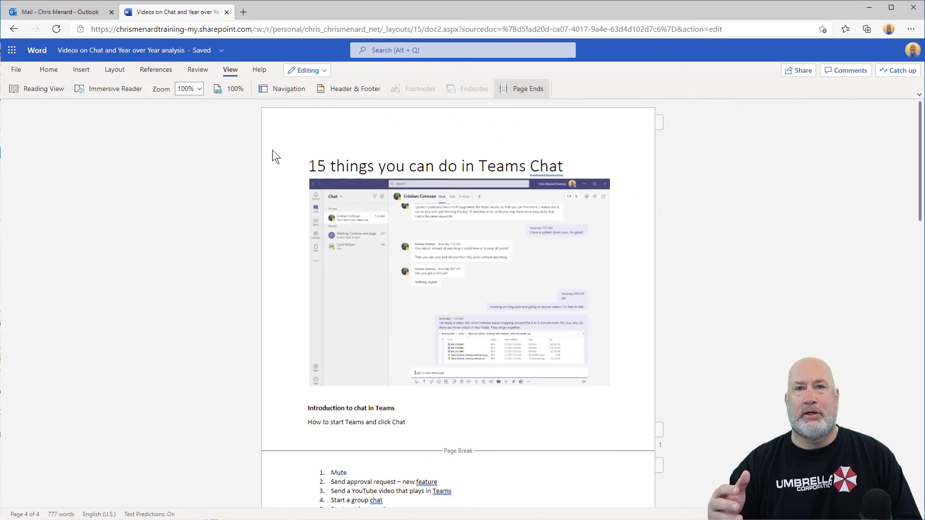
click(291, 91)
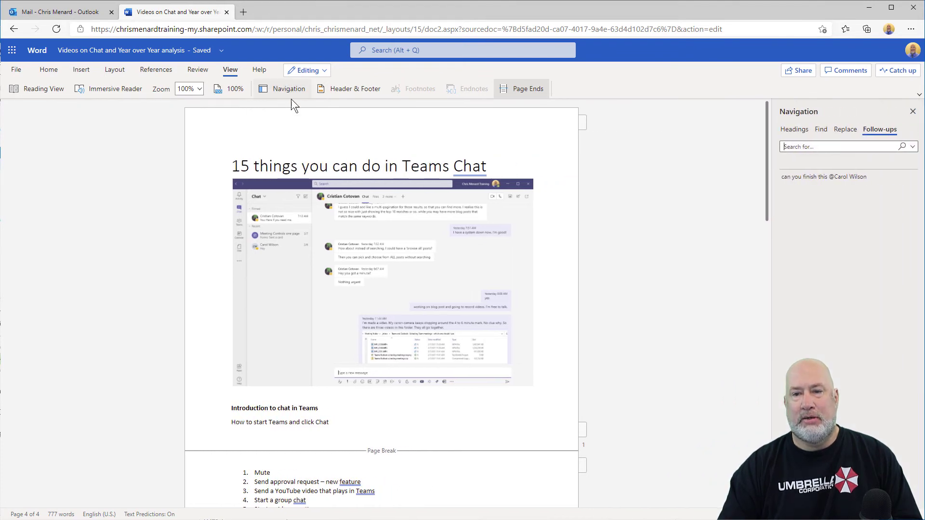
click(793, 130)
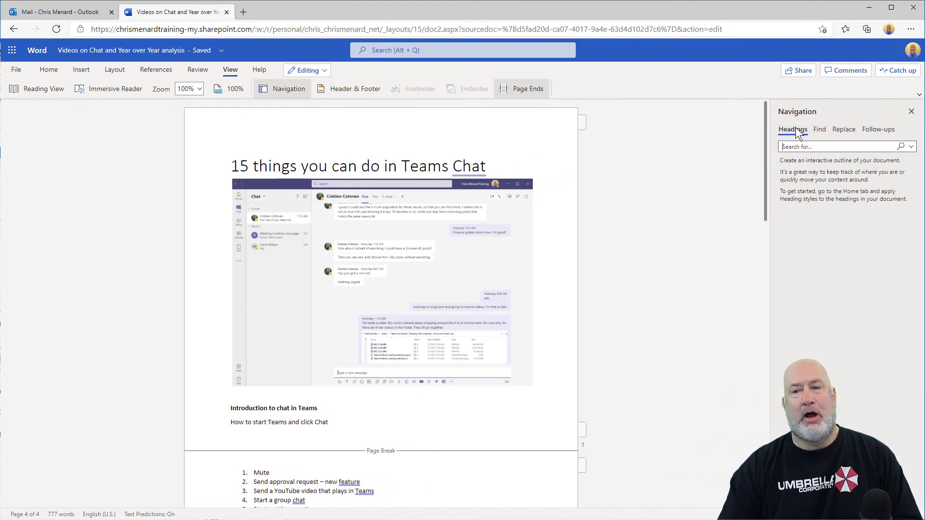
click(876, 129)
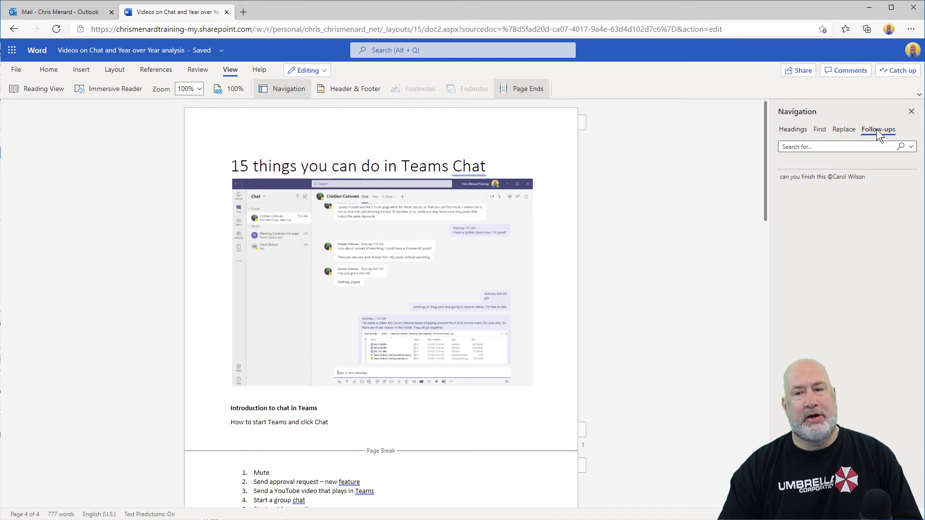
click(836, 177)
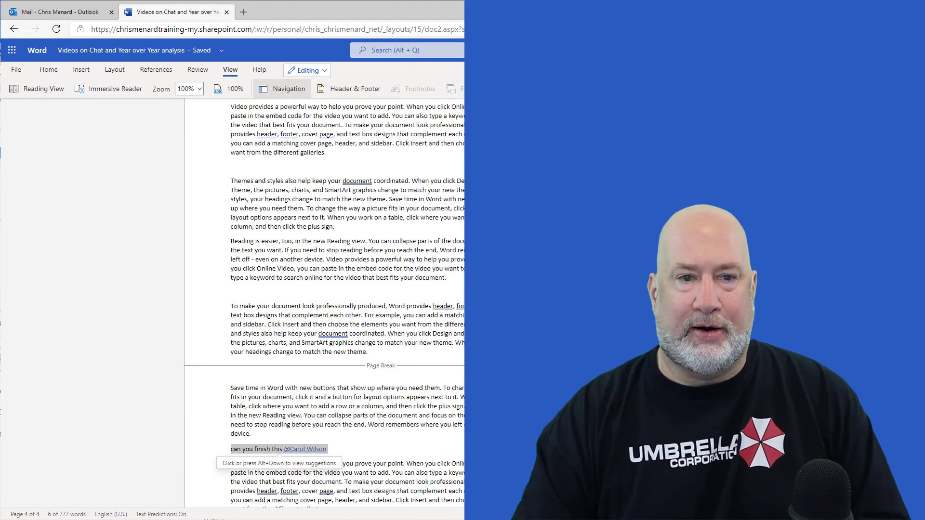